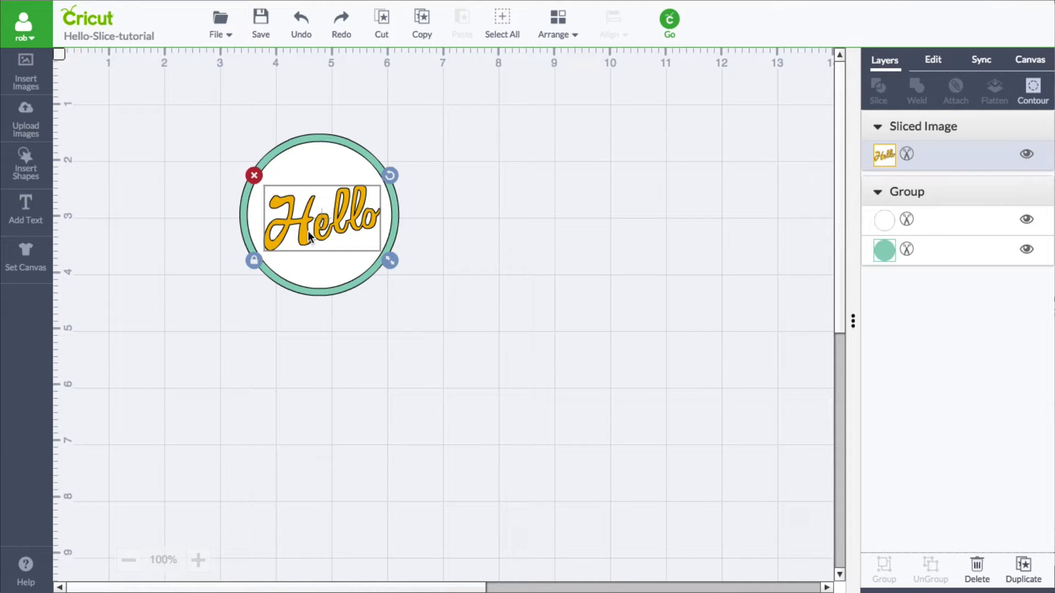
- Move the Hello text out of the circle and reposition it beside the circle group
left_click_drag(305, 230, 565, 209)
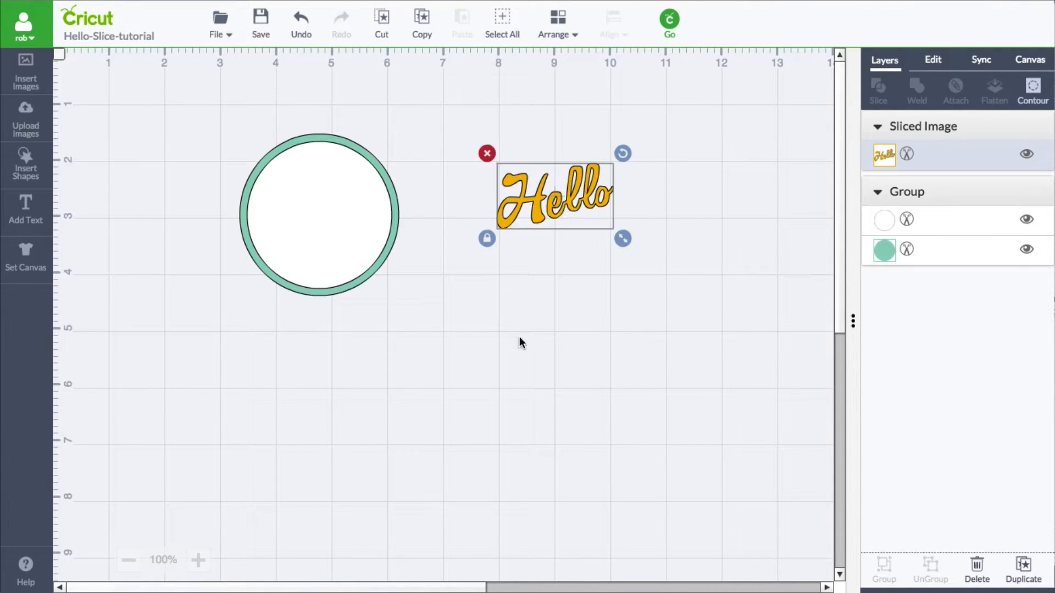
left_click(360, 253)
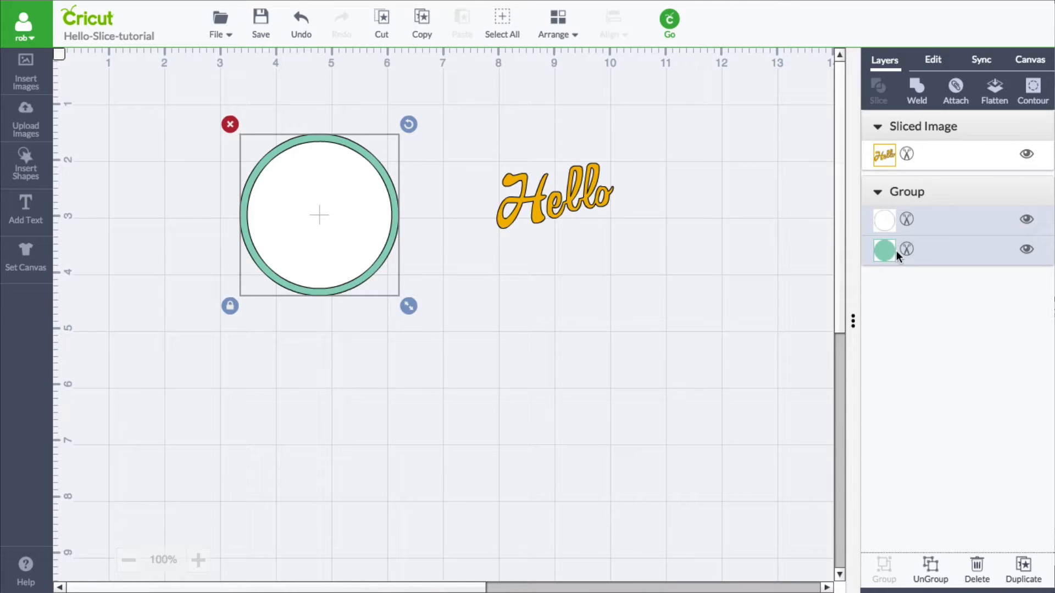
left_click_drag(544, 205, 526, 227)
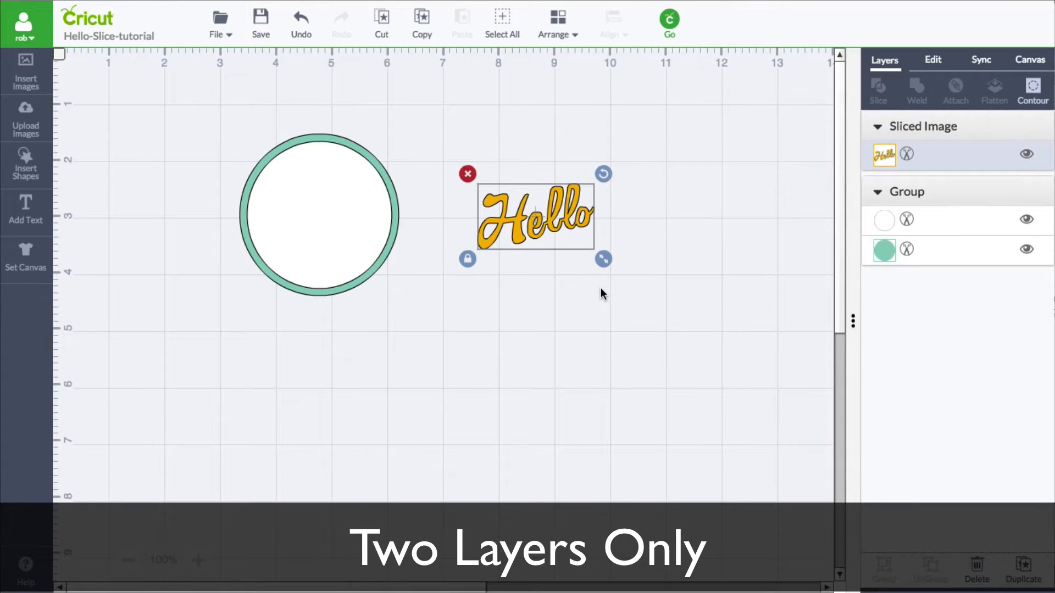
left_click_drag(520, 238, 521, 248)
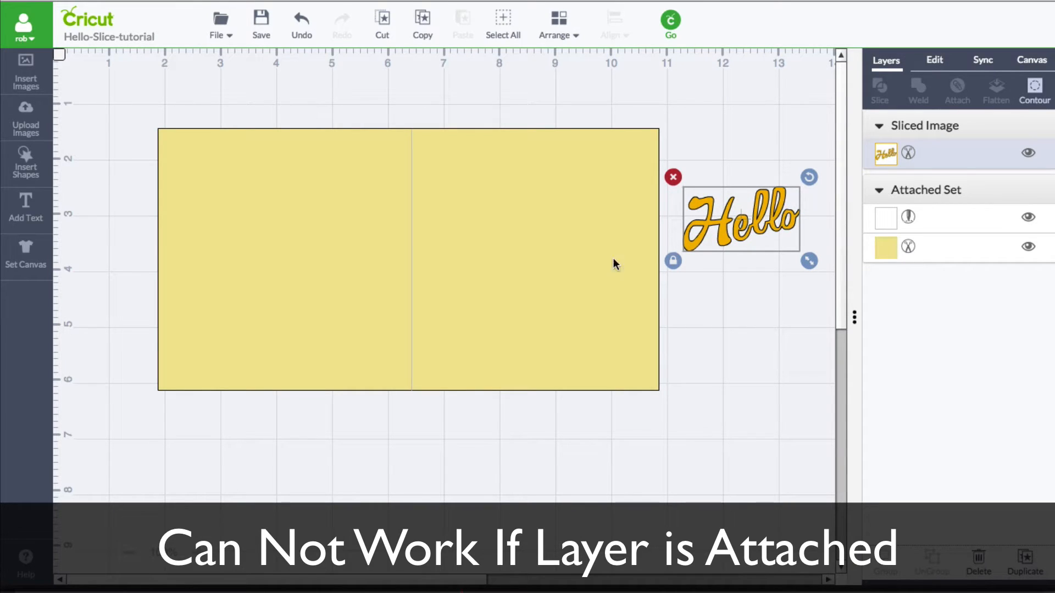
- Place the Hello text on the right half of the attached yellow card and select both to try slicing
left_click(497, 283)
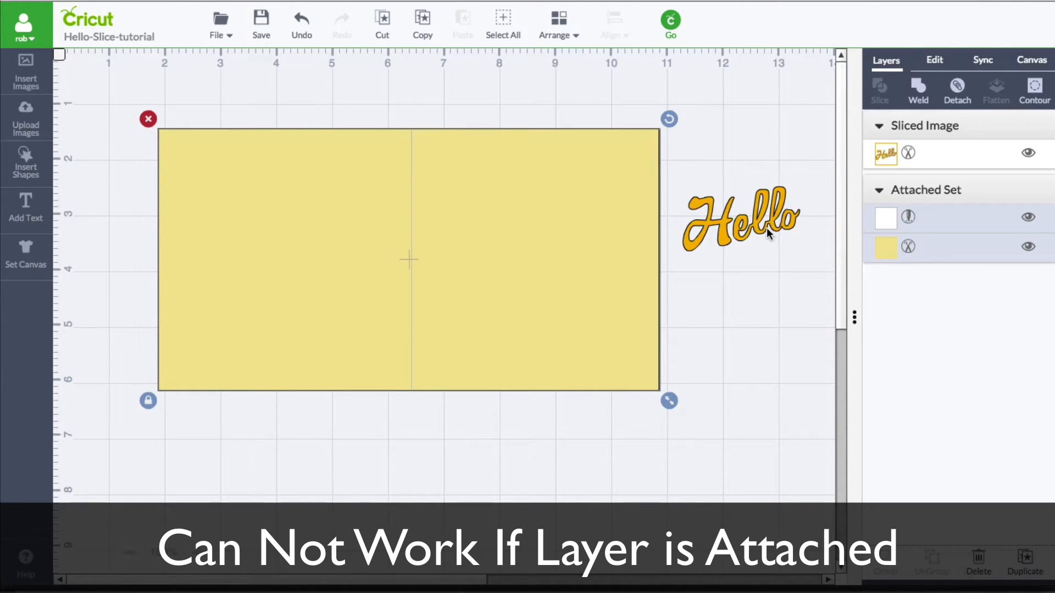
left_click_drag(757, 223, 528, 225)
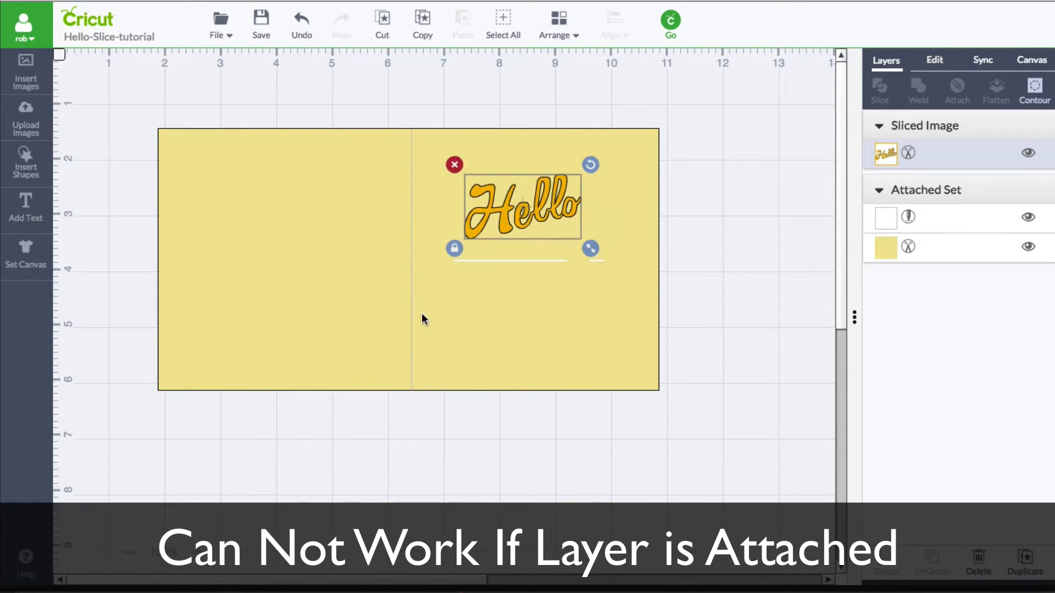
left_click_drag(134, 105, 730, 439)
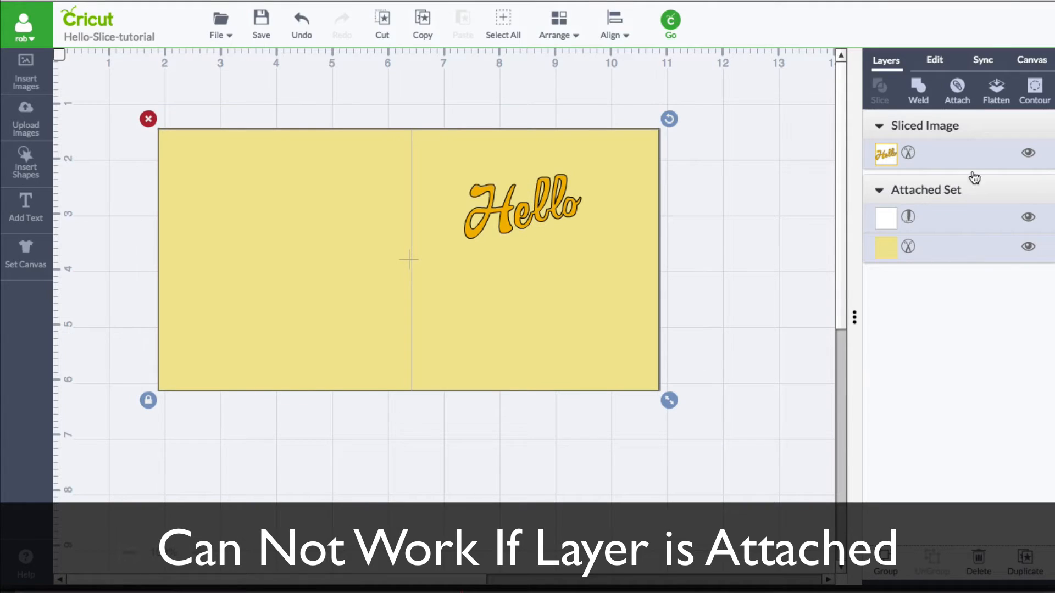
left_click(941, 219)
left_click(959, 243)
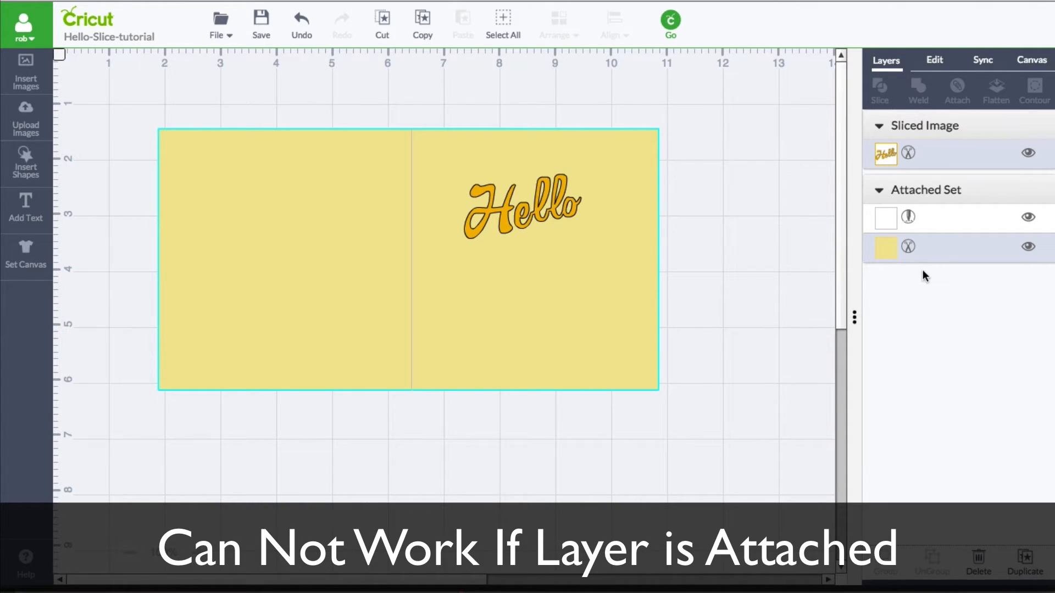
- Move the Hello text back off the yellow card and select everything again
left_click(758, 349)
left_click_drag(565, 214, 719, 313)
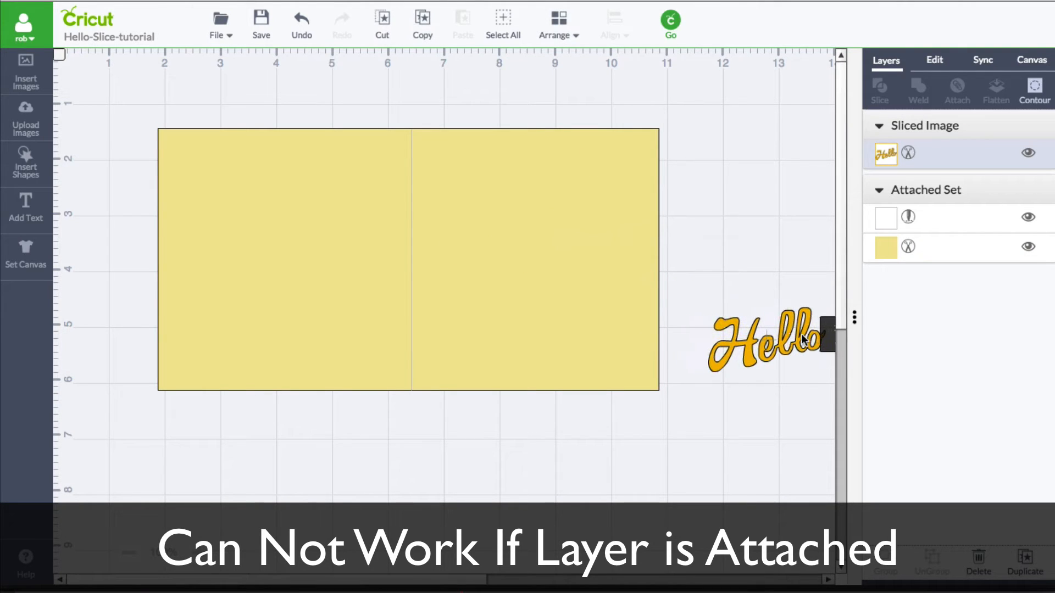
left_click_drag(679, 434, 131, 94)
left_click(956, 90)
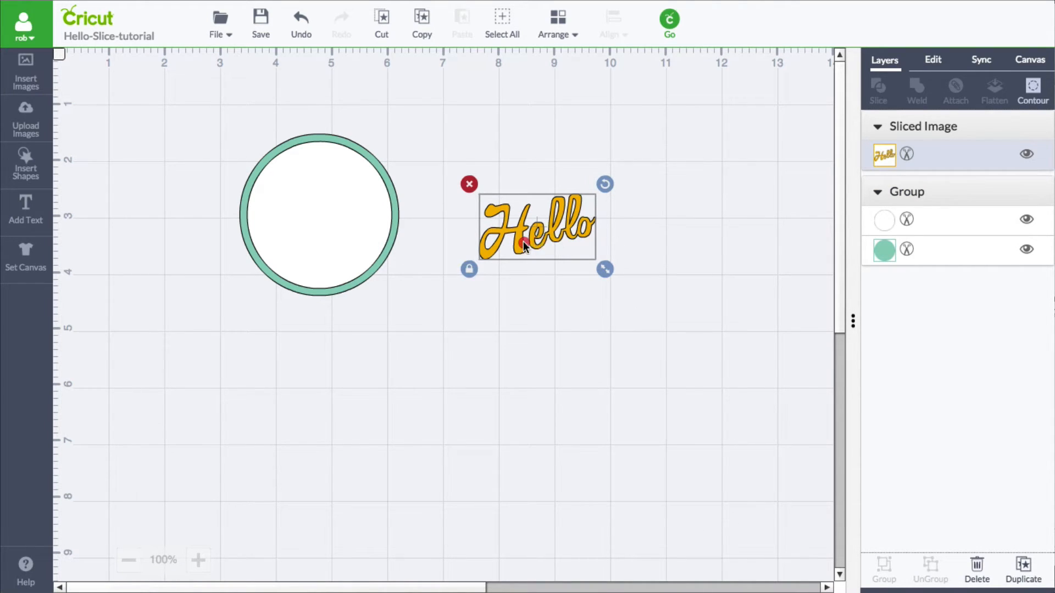
- Move the Hello text back into the centre of the circle
left_click_drag(508, 240, 287, 222)
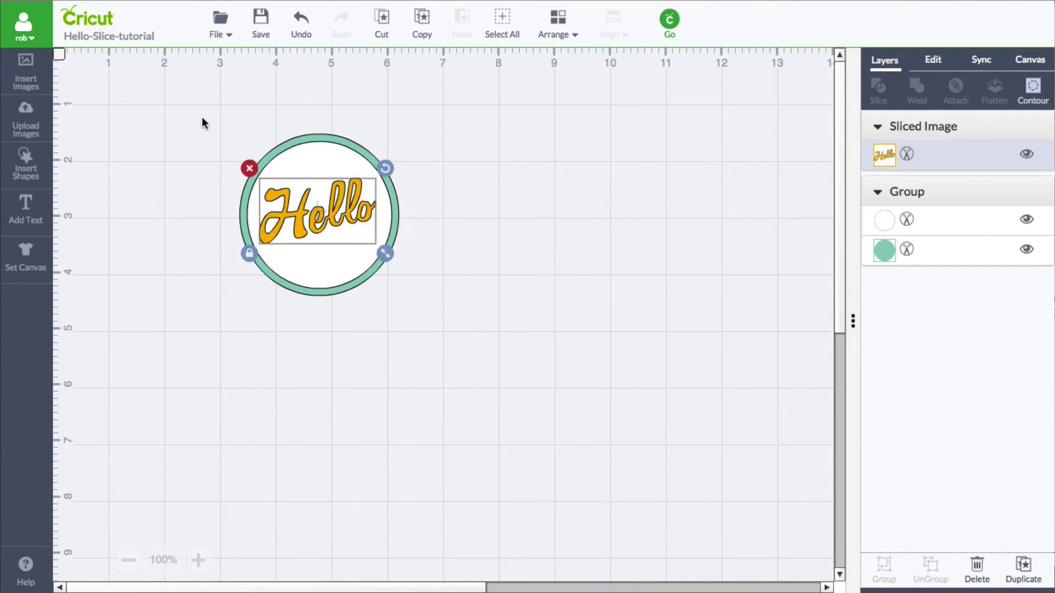
left_click_drag(202, 117, 516, 356)
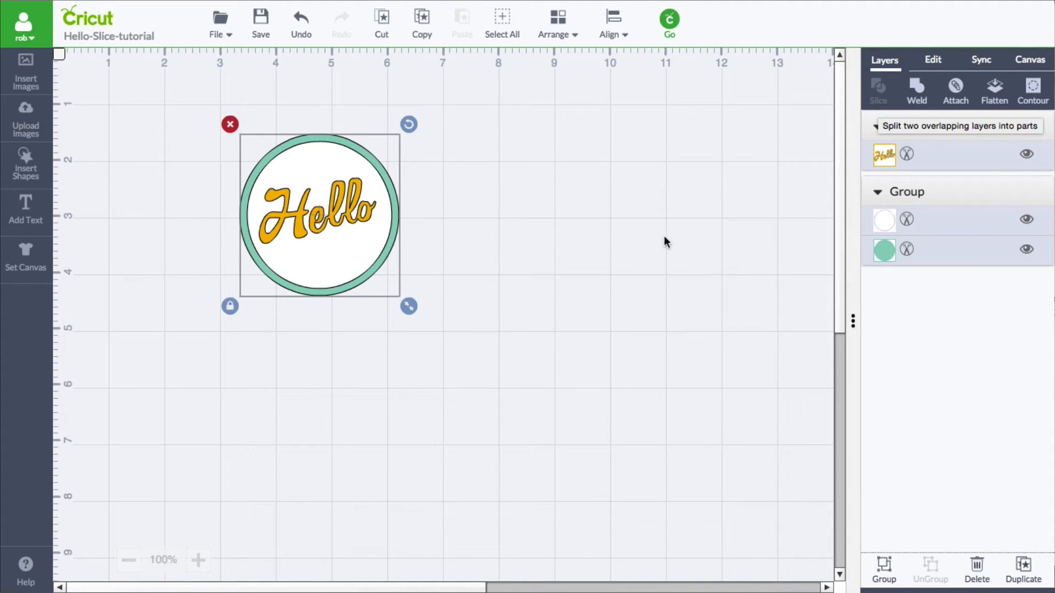
left_click(637, 301)
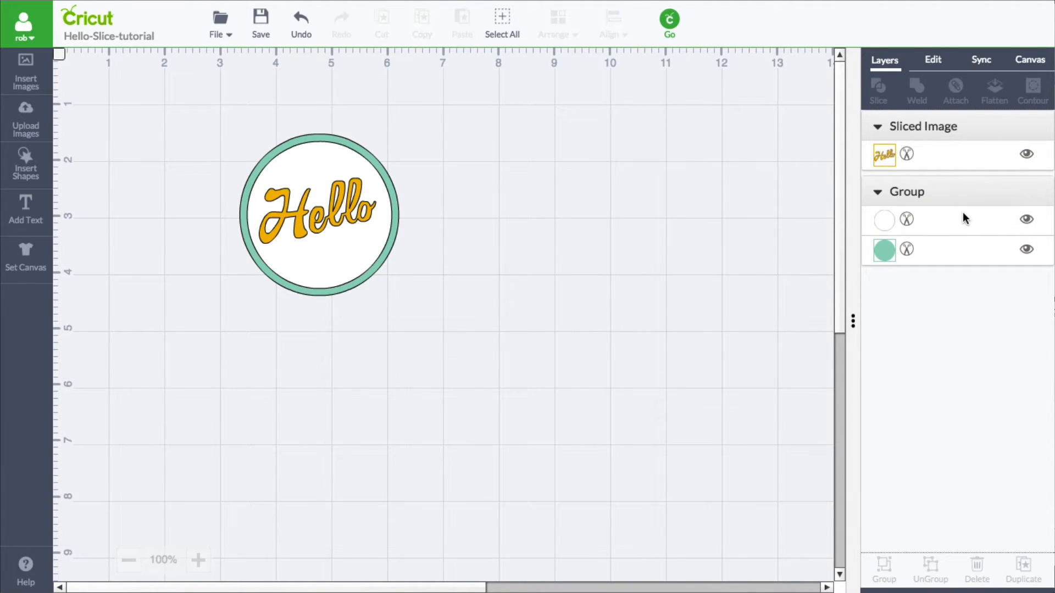
- Inspect the white and teal circle layers of the group one by one
left_click_drag(962, 216, 961, 153)
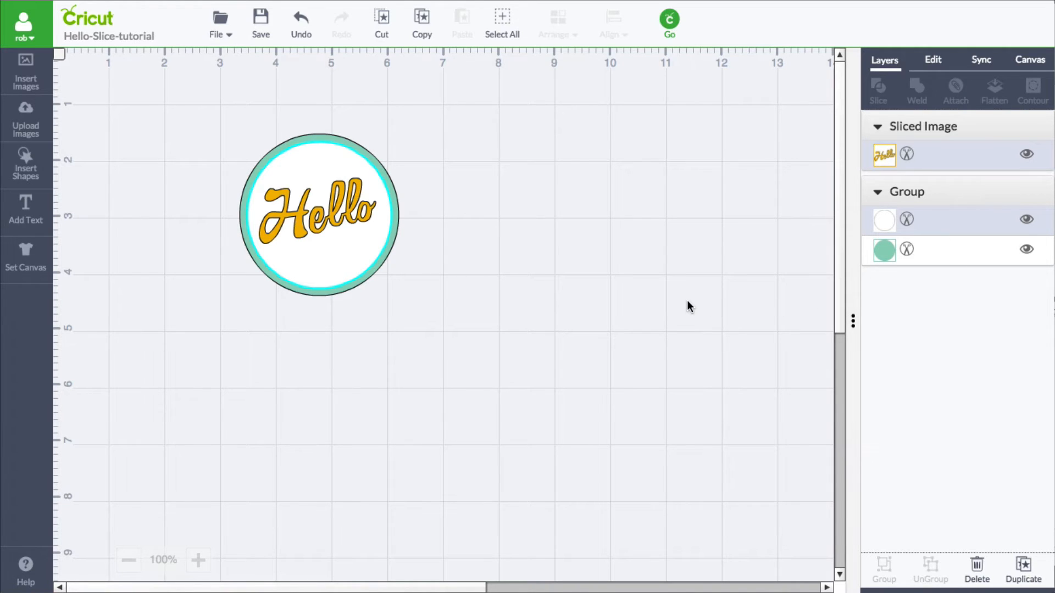
left_click(661, 310)
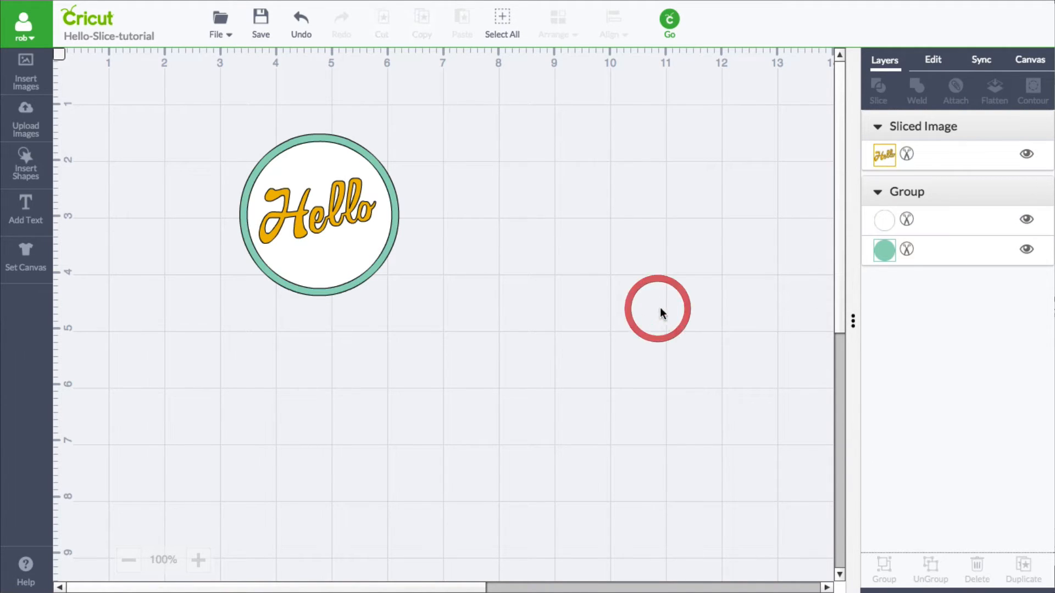
left_click(972, 228)
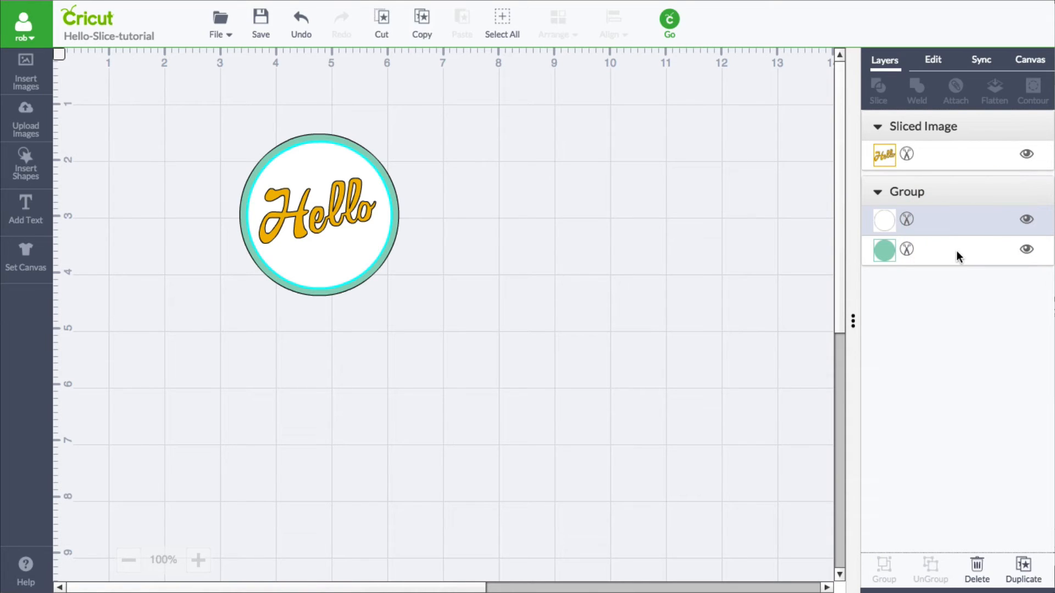
left_click(960, 250, "shift")
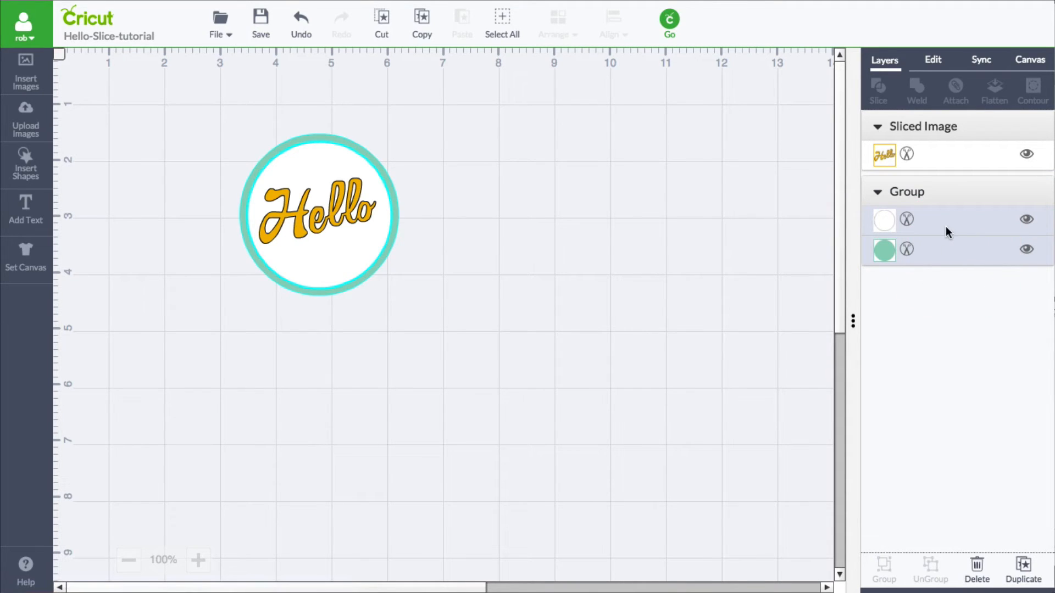
left_click(538, 285)
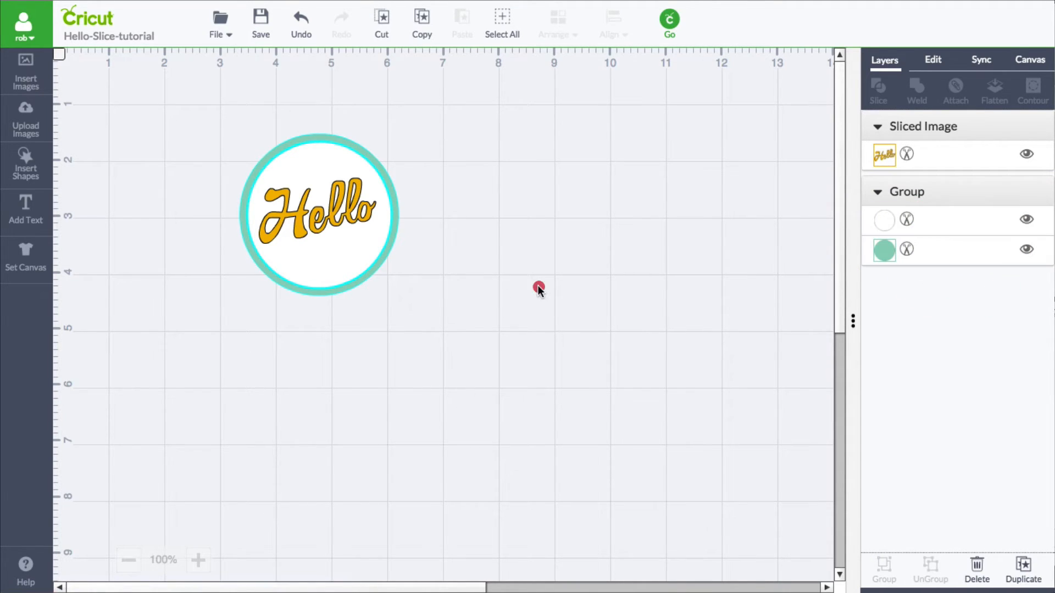
- Ungroup the circle group
left_click(395, 195)
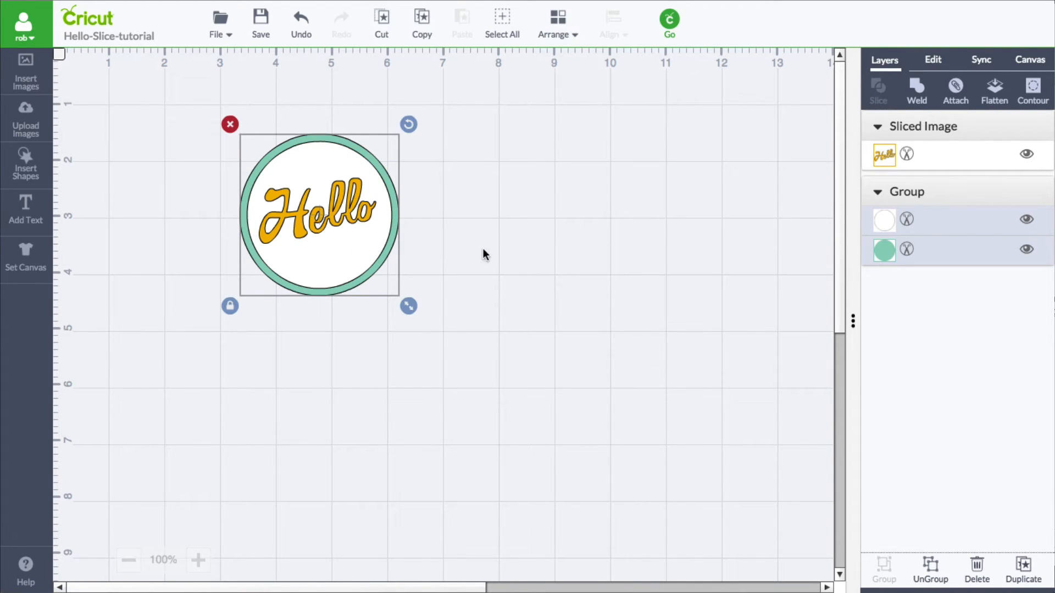
right_click(385, 246)
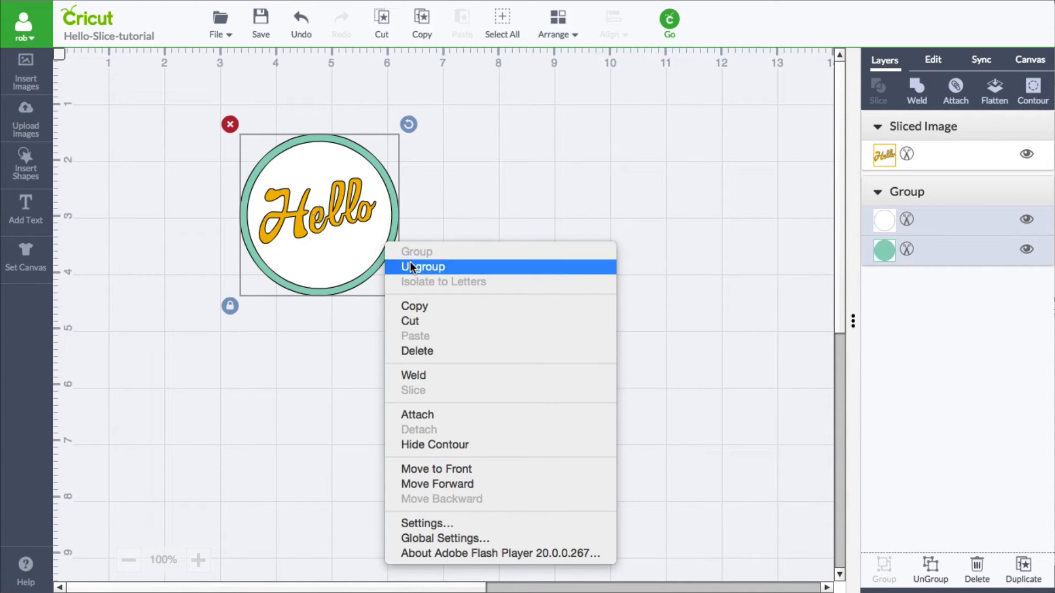
left_click(885, 451)
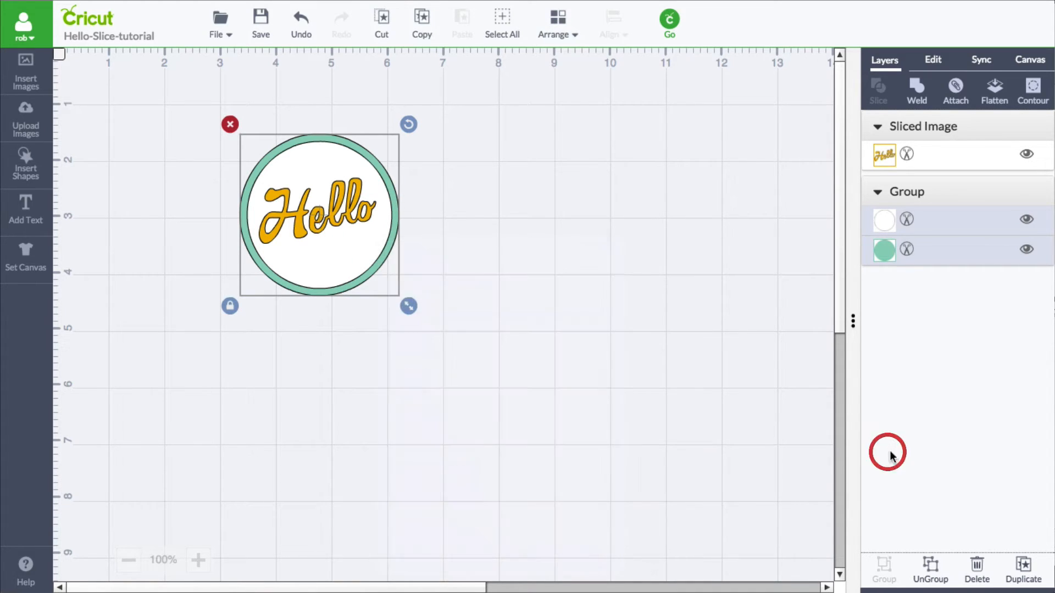
left_click(934, 574)
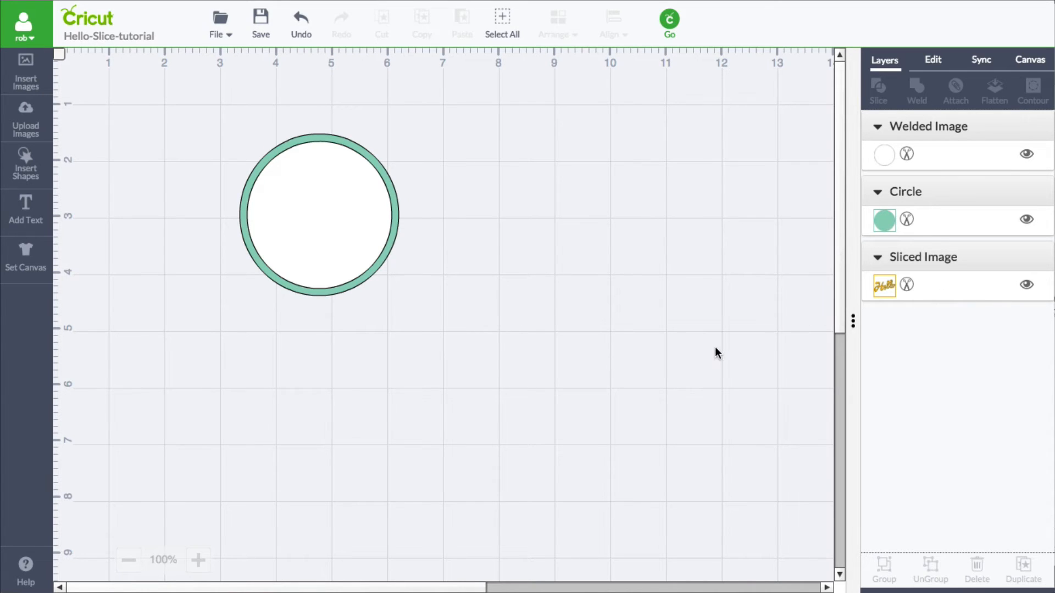
- Bring the Hello text to the front, then slice it with the white inner circle
left_click(946, 289)
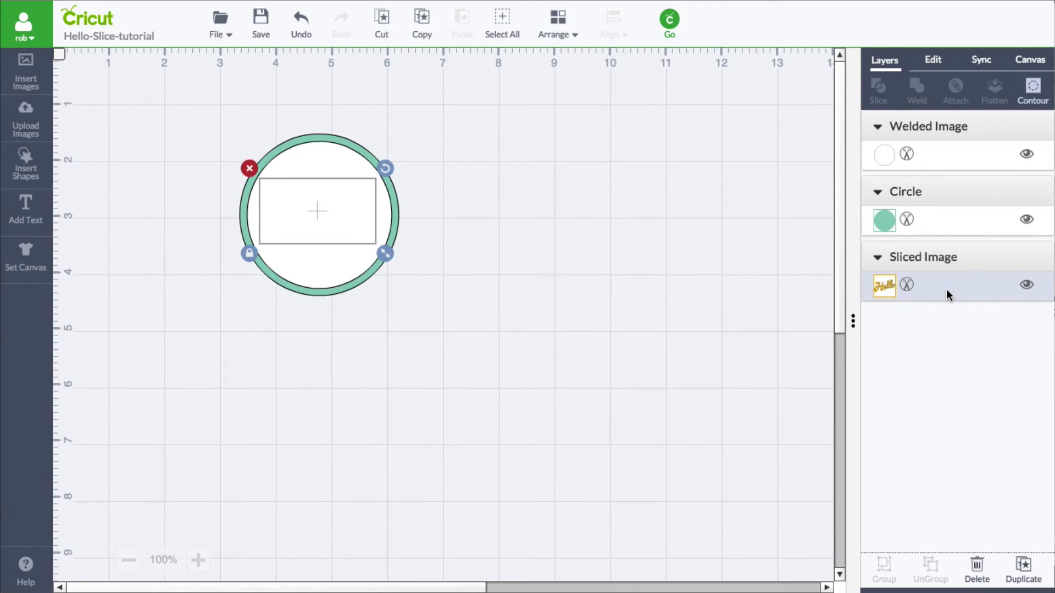
left_click(574, 39)
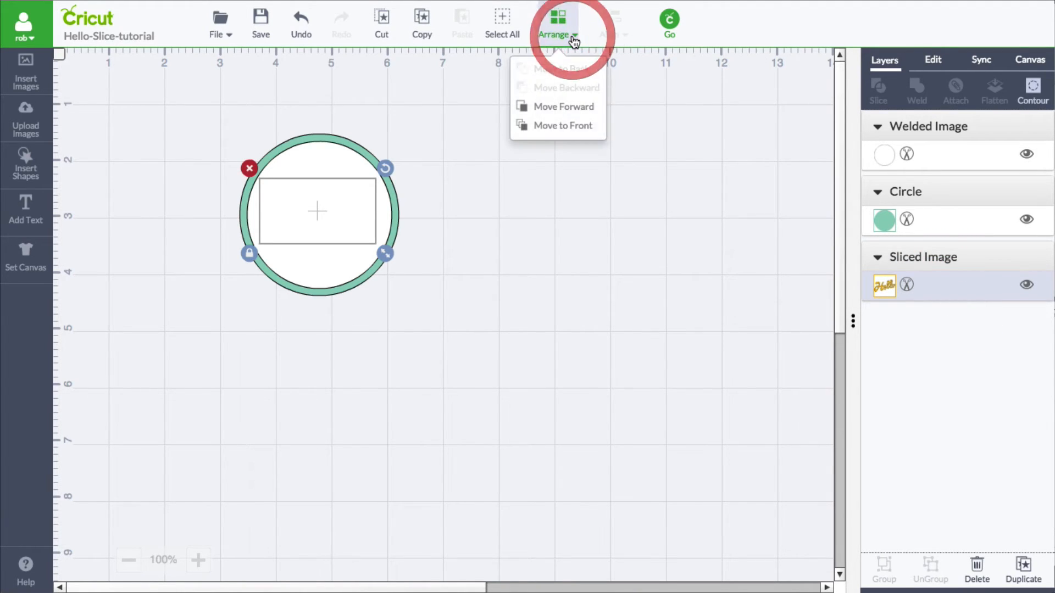
left_click(577, 130)
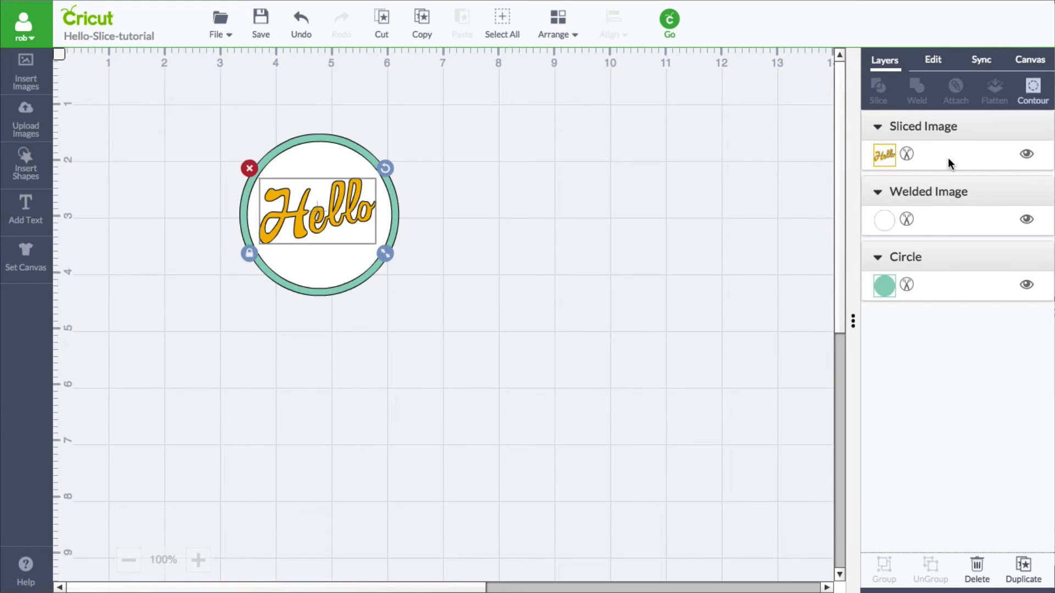
left_click(957, 221, "shift")
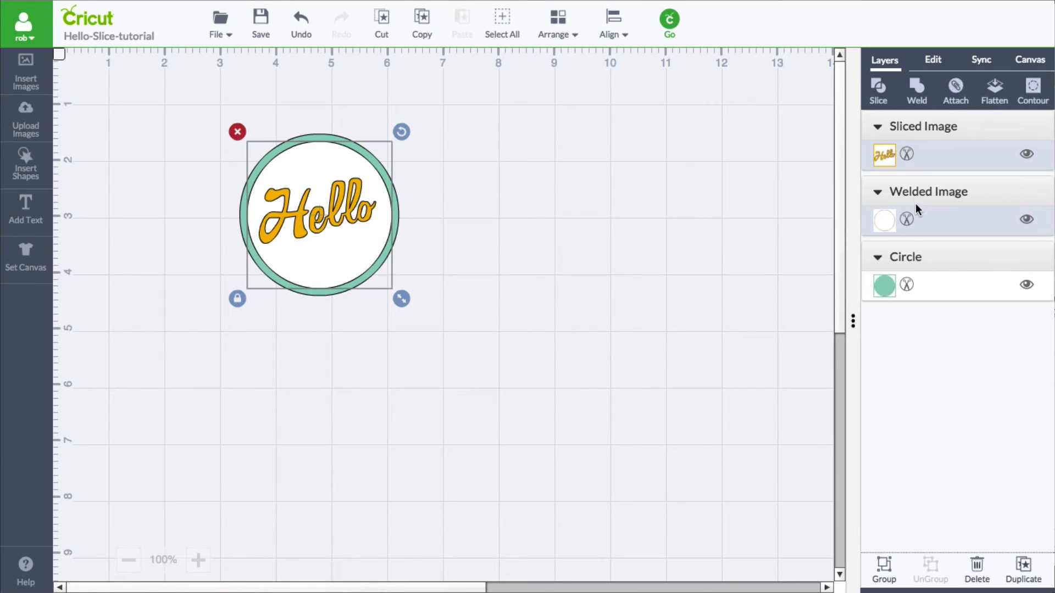
left_click(879, 97)
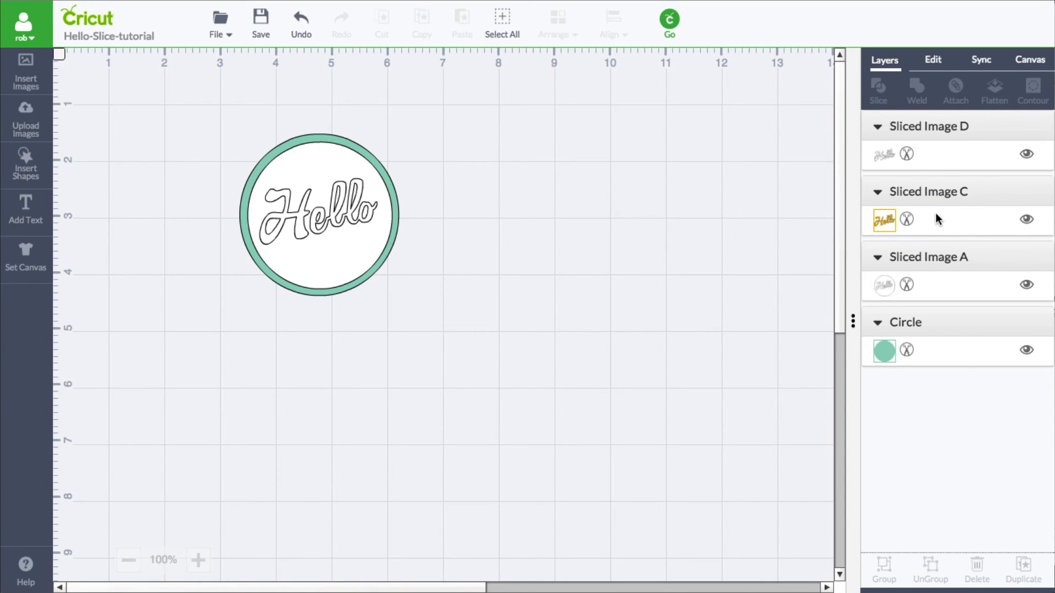
- Toggle Sliced Image D's visibility and drag that Hello outline out of the circle
left_click(1026, 157)
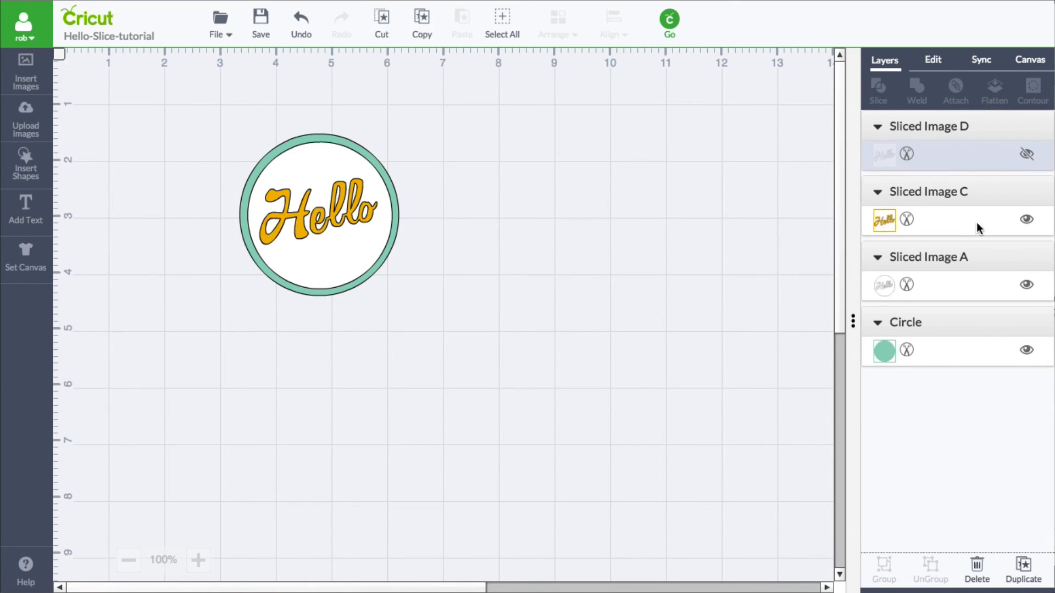
left_click(1027, 156)
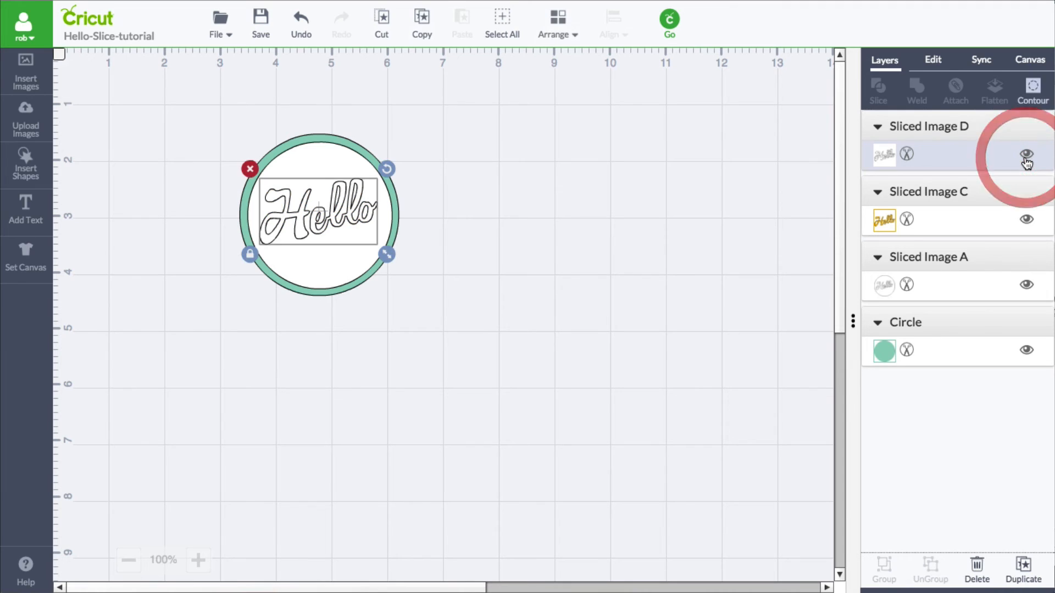
left_click(309, 224)
left_click_drag(309, 224, 631, 213)
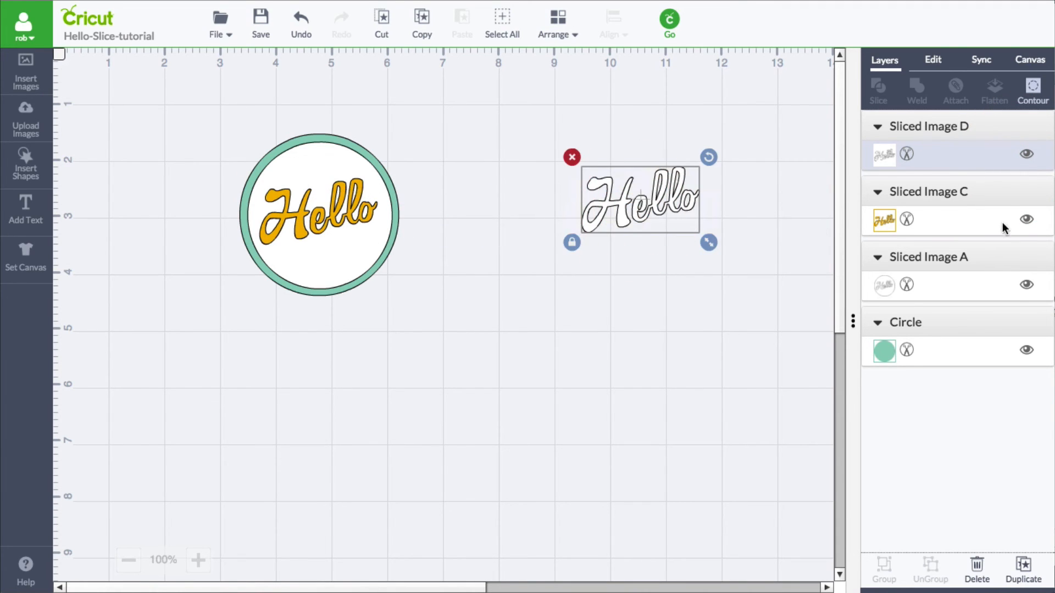
- Toggle Sliced Image C's visibility and drag the yellow Hello out of the circle
left_click(1027, 221)
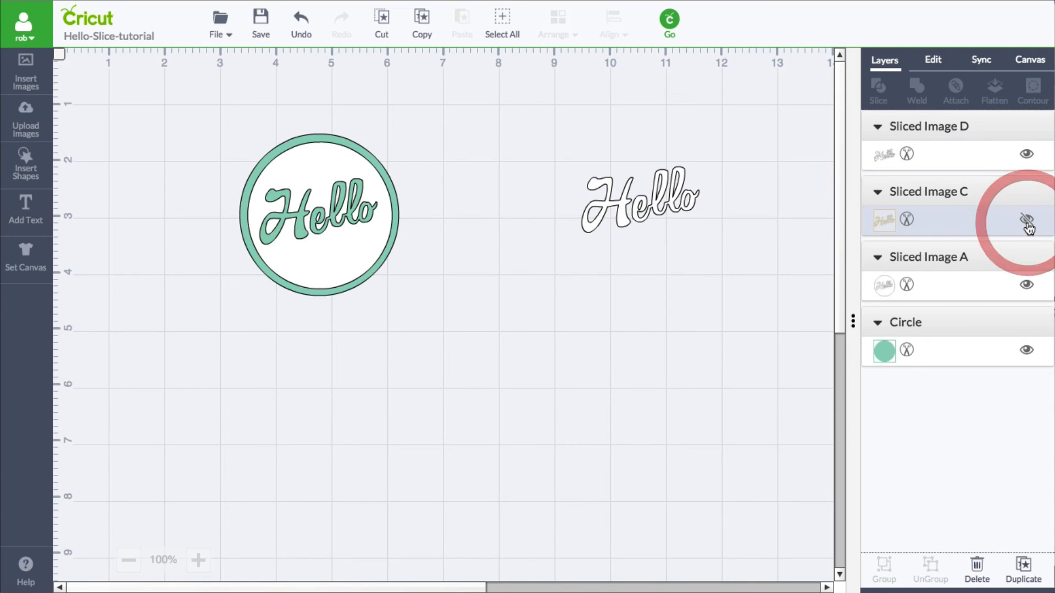
left_click(1027, 220)
left_click_drag(368, 221, 681, 281)
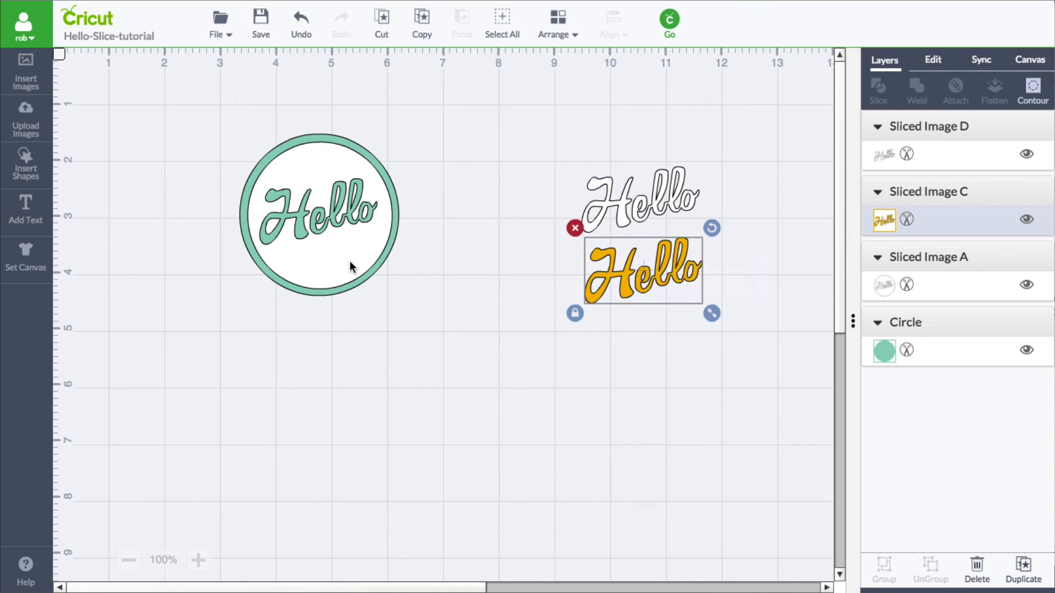
- Select both loose Hello pieces and delete them
left_click(464, 288)
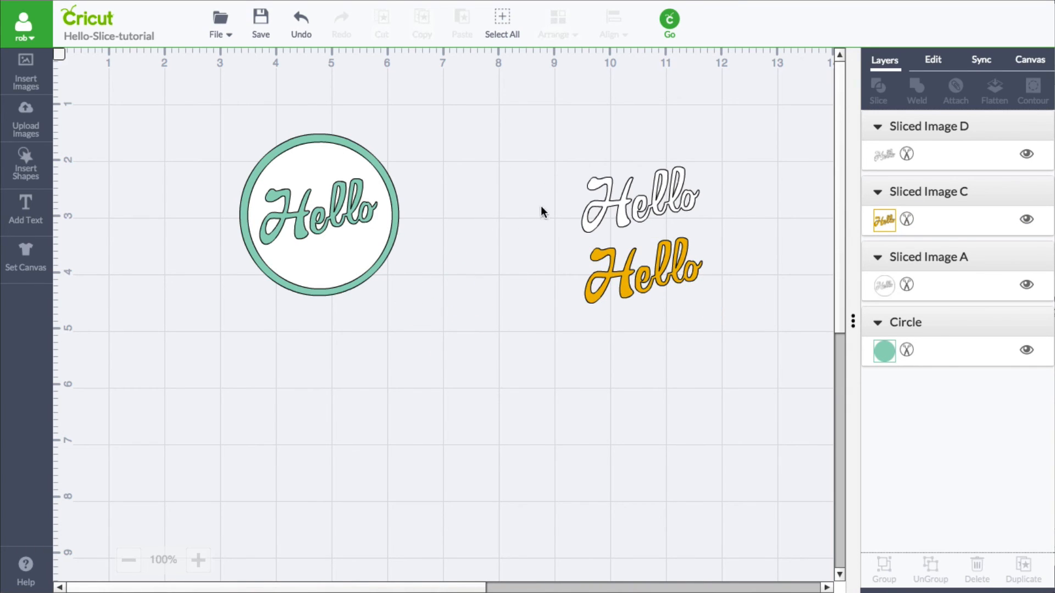
left_click_drag(518, 118, 754, 333)
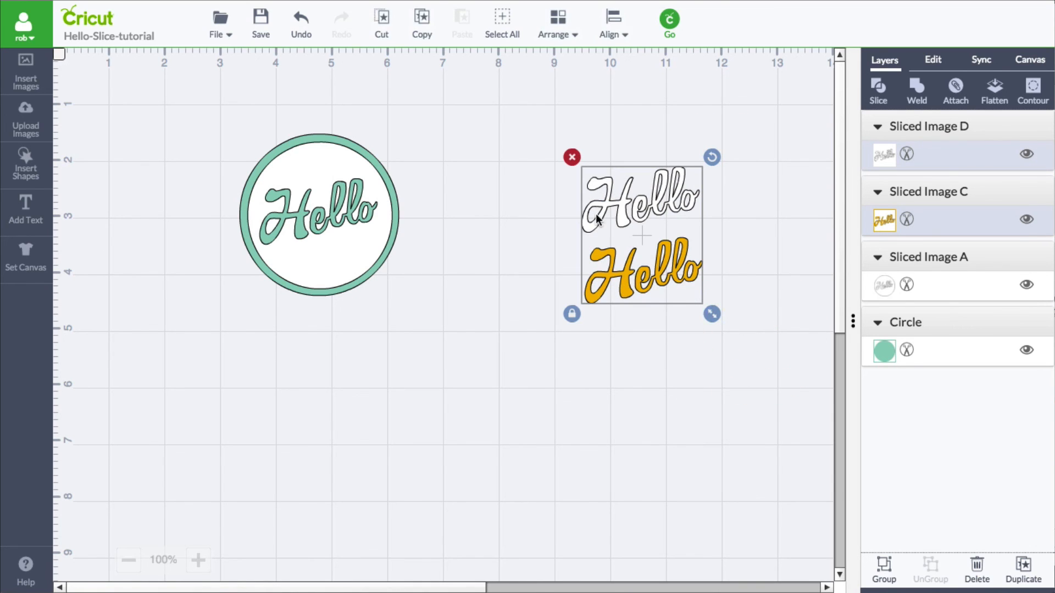
left_click(572, 158)
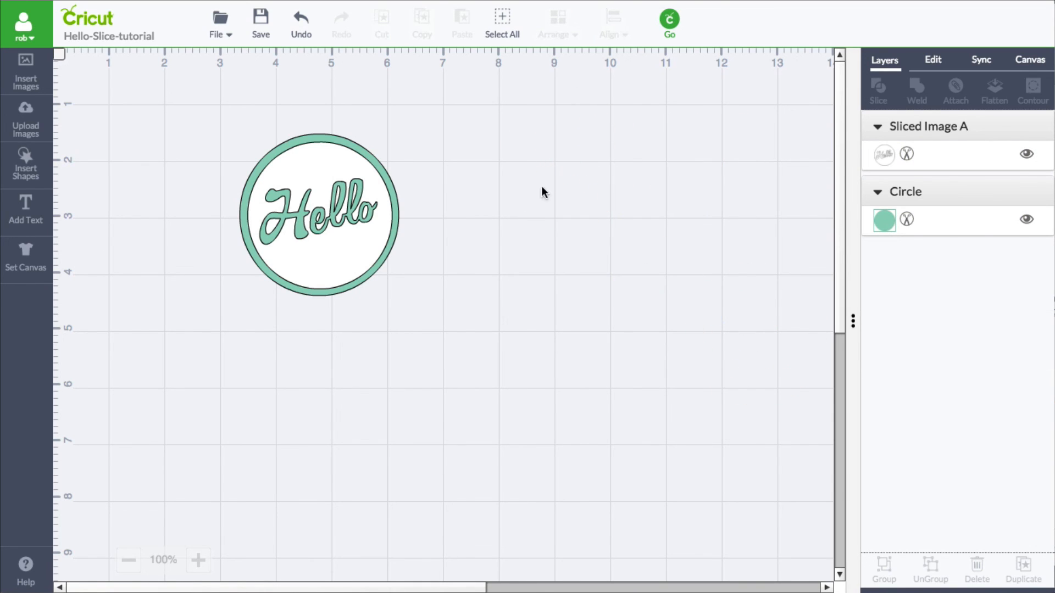
- Change the circle's colour to Blueberry
left_click(397, 225)
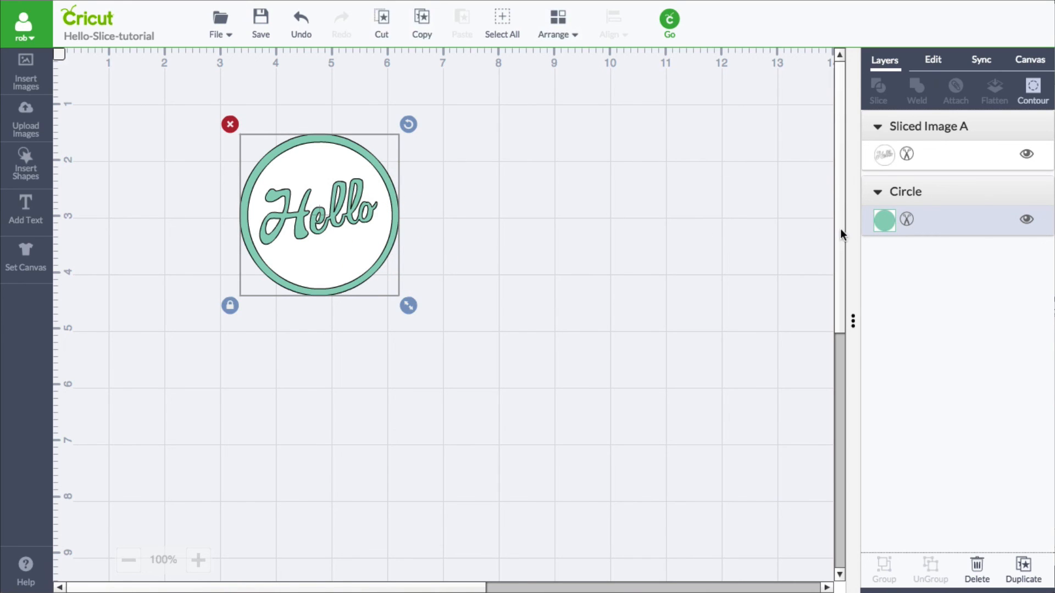
left_click(885, 221)
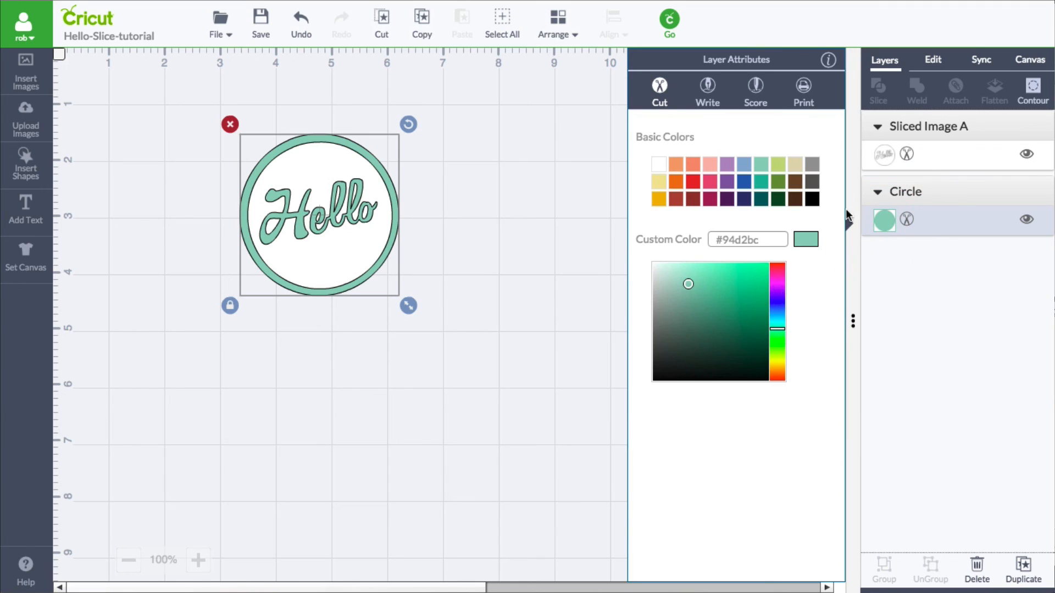
left_click(746, 188)
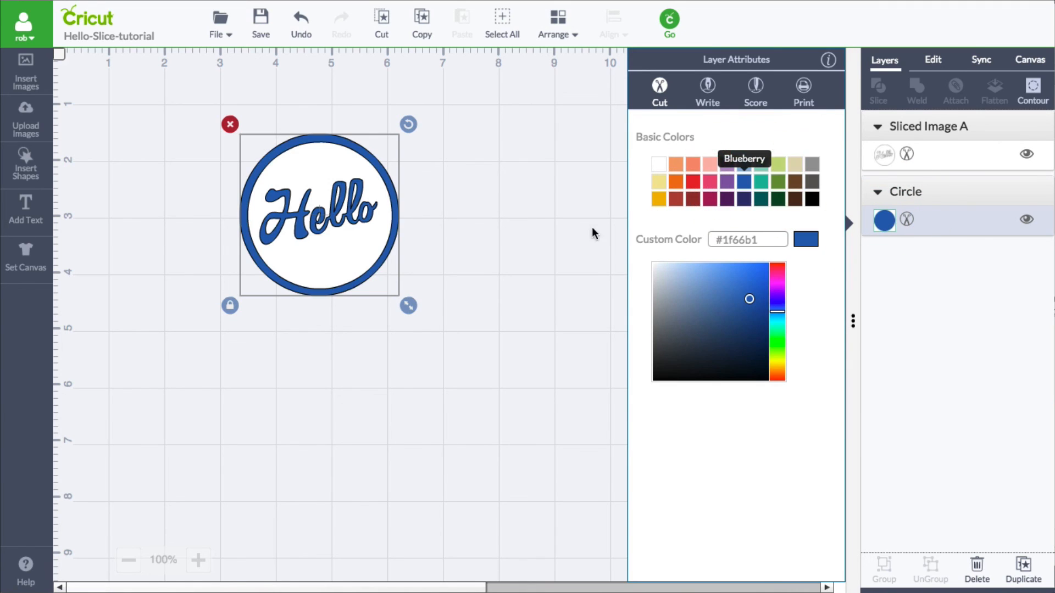
left_click(518, 319)
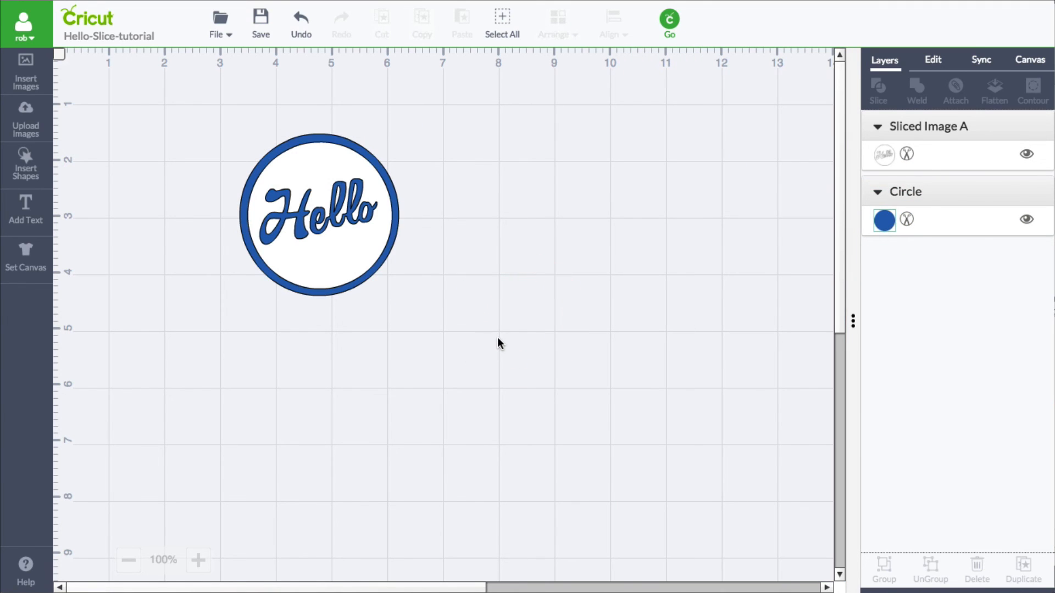